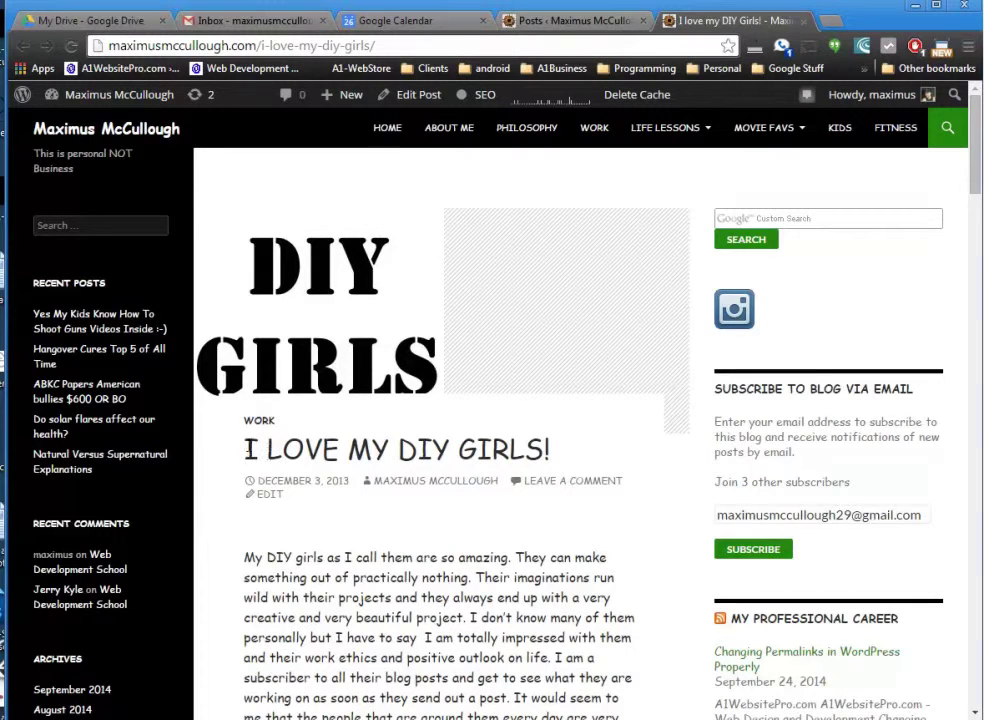
# Step: Look through the published "I love my DIY Girls!" post, from its title and intro down to the SawDustGirl.com section
pyautogui.moveTo(246, 451); pyautogui.dragTo(527, 451)
pyautogui.click(428, 590)
pyautogui.scroll(-3, 428, 590)
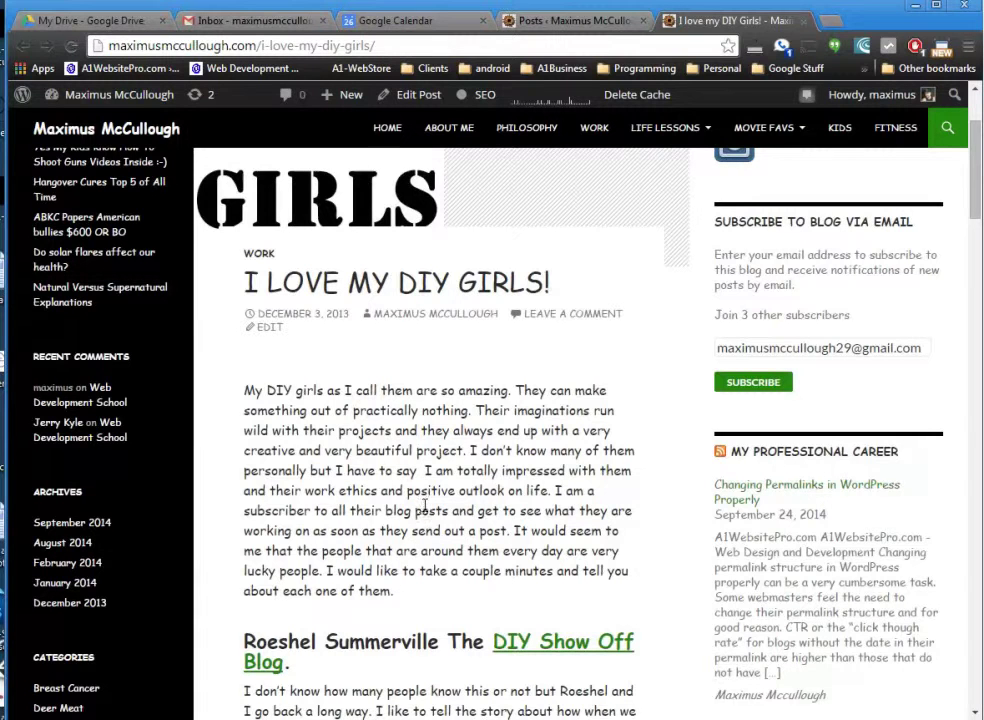
pyautogui.scroll(3, 428, 500)
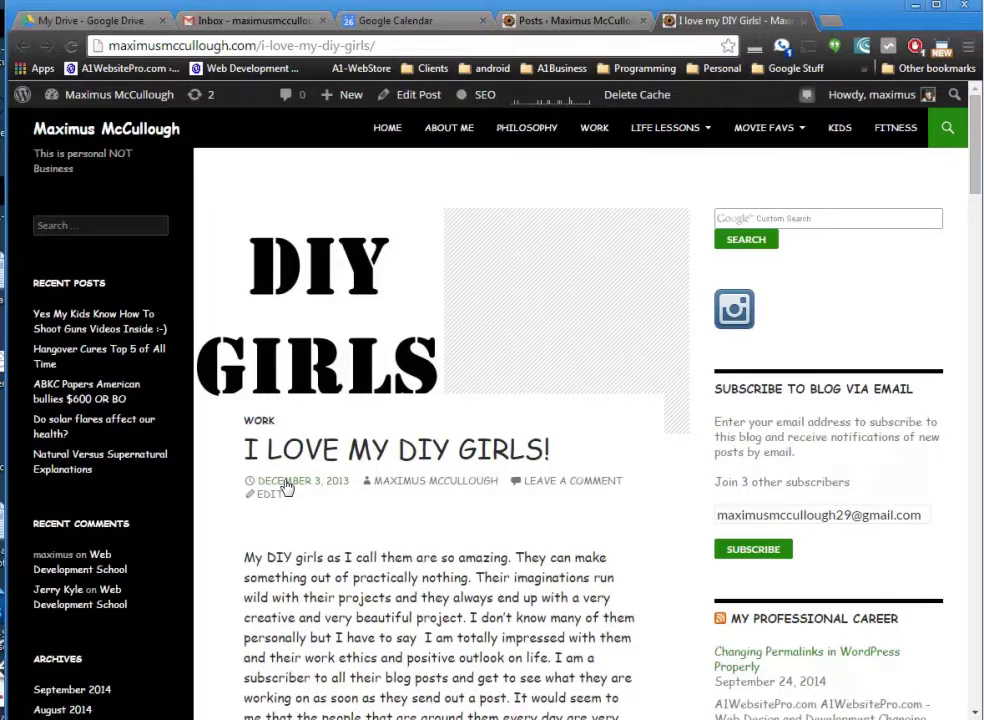
pyautogui.scroll(-8, 405, 510)
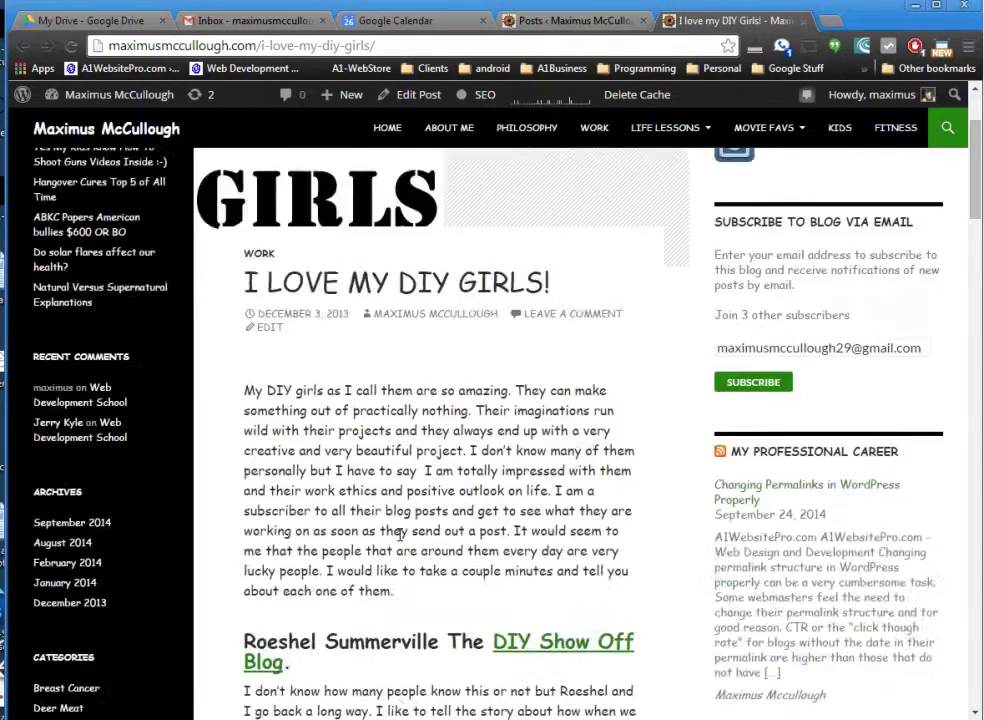
pyautogui.scroll(-8, 450, 460)
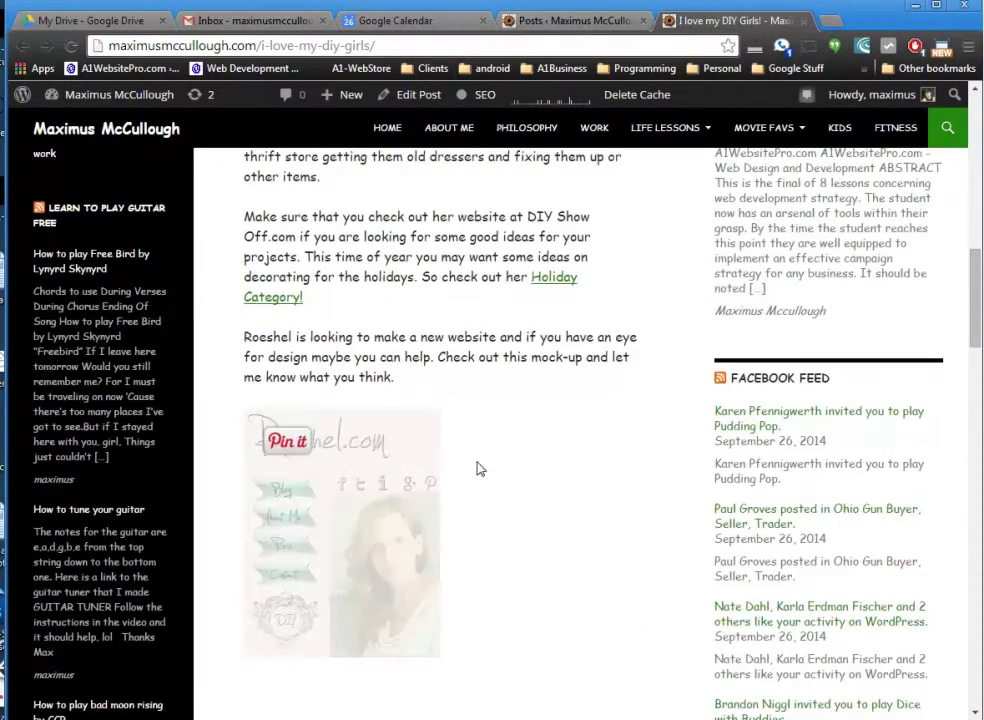
pyautogui.scroll(-11, 575, 479)
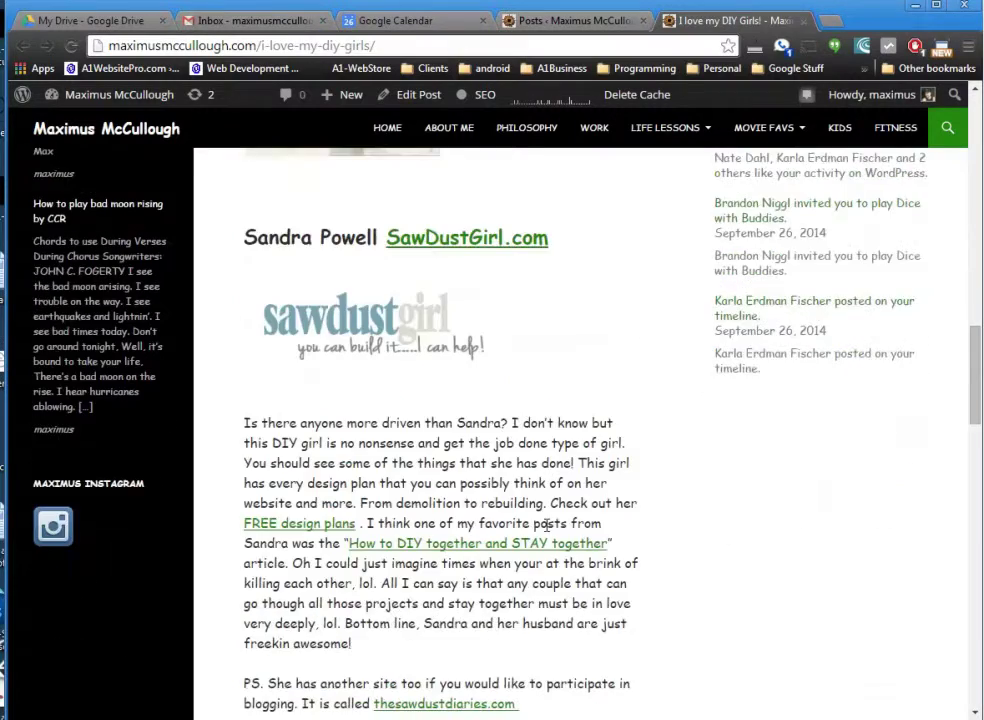
pyautogui.scroll(20, 547, 525)
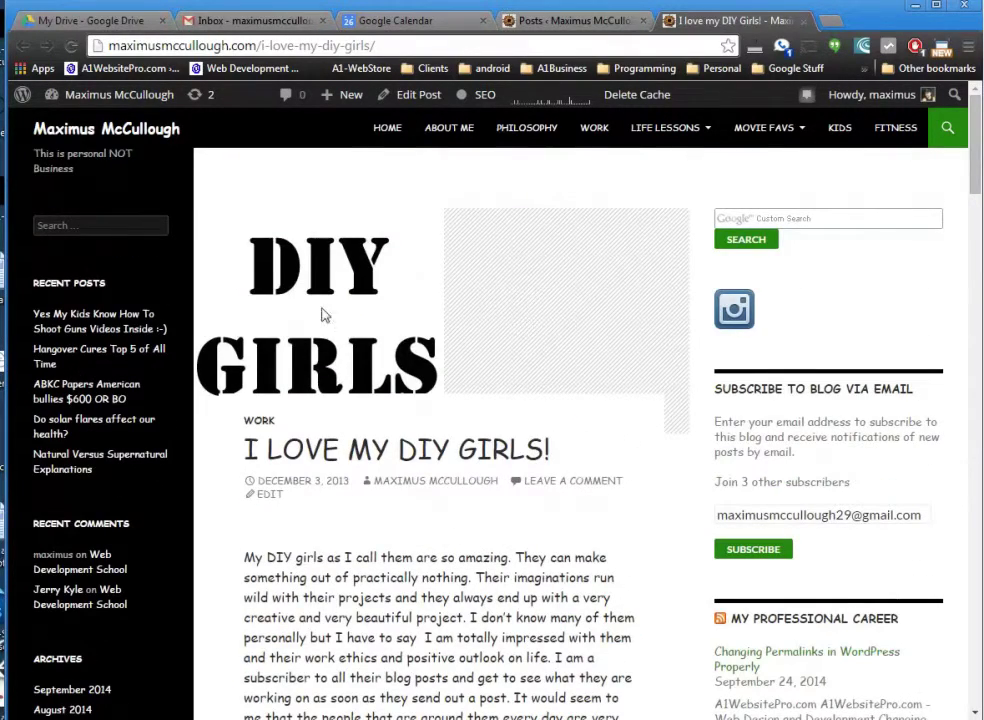
pyautogui.scroll(-18, 536, 552)
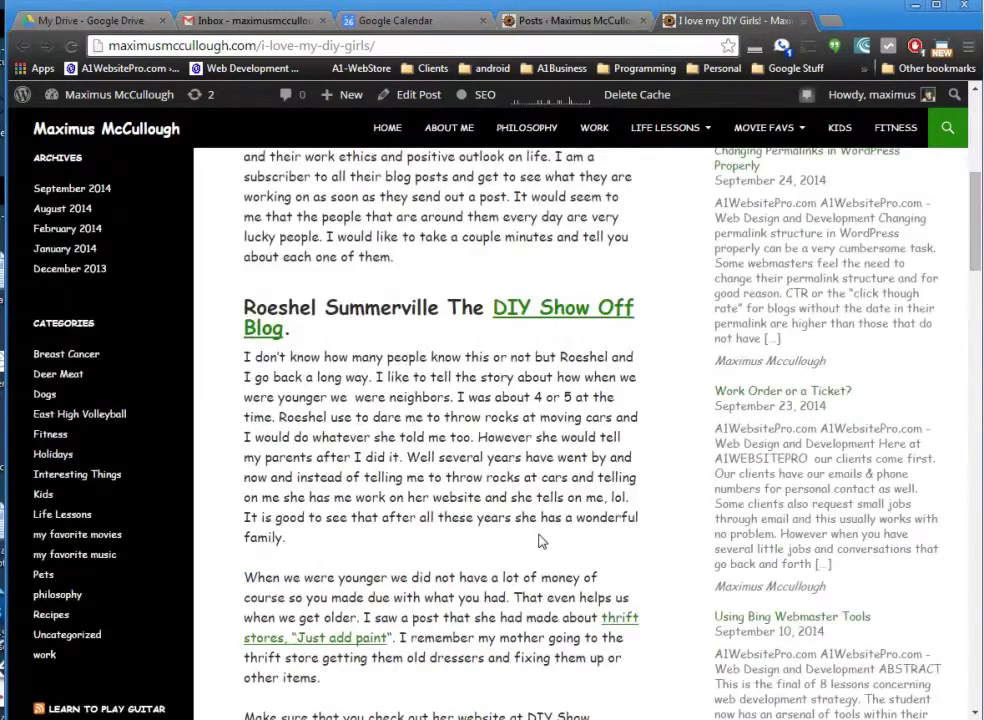
pyautogui.scroll(-5, 526, 493)
pyautogui.scroll(10, 527, 487)
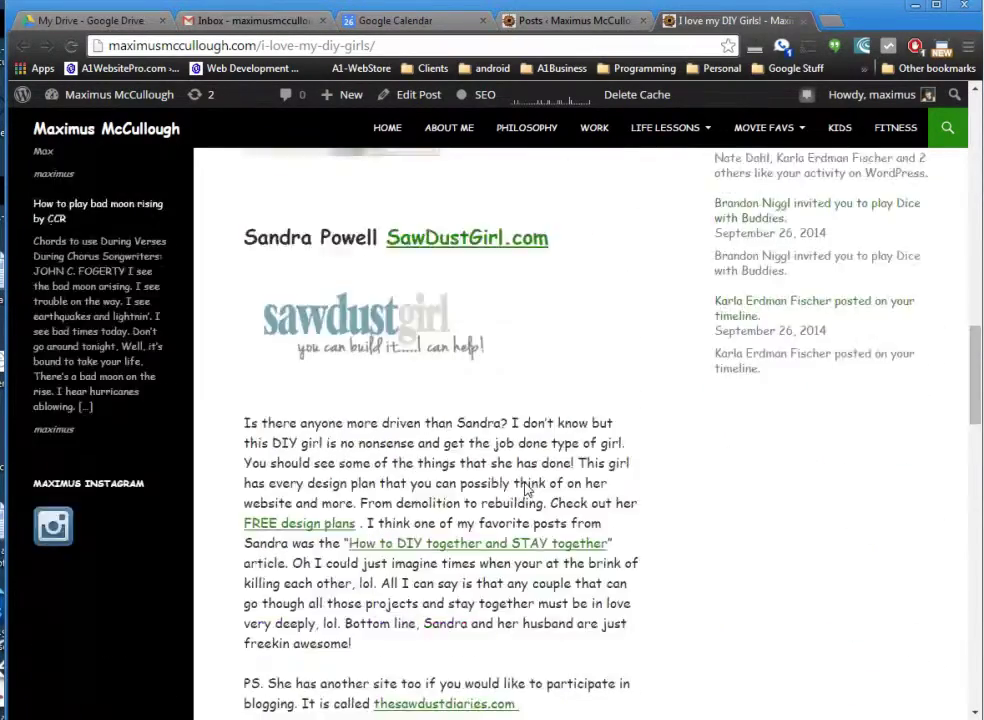
pyautogui.scroll(10, 526, 485)
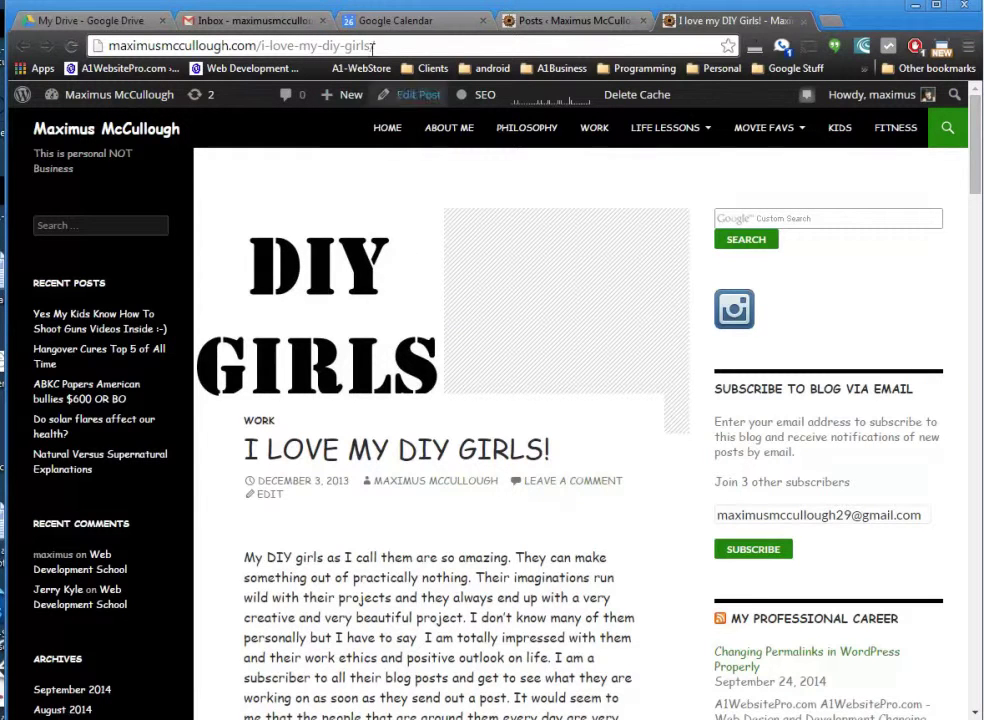
# Step: Examine the i-love-my-diy-girls part of the post's address and the opening sections of the article
pyautogui.moveTo(373, 46); pyautogui.dragTo(250, 40)
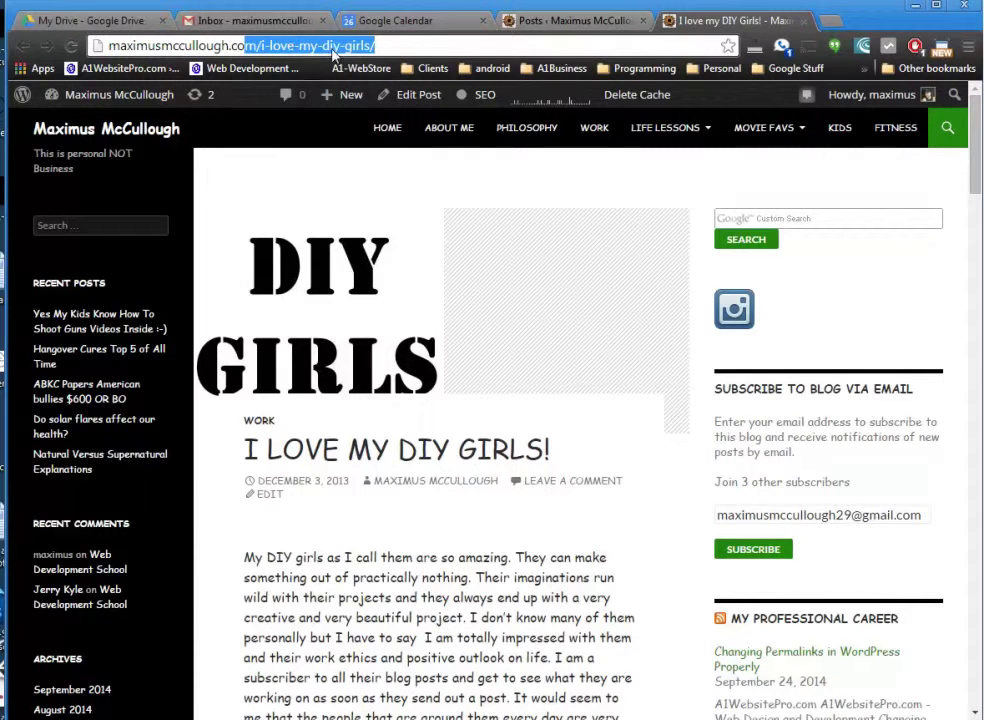
pyautogui.click(257, 47)
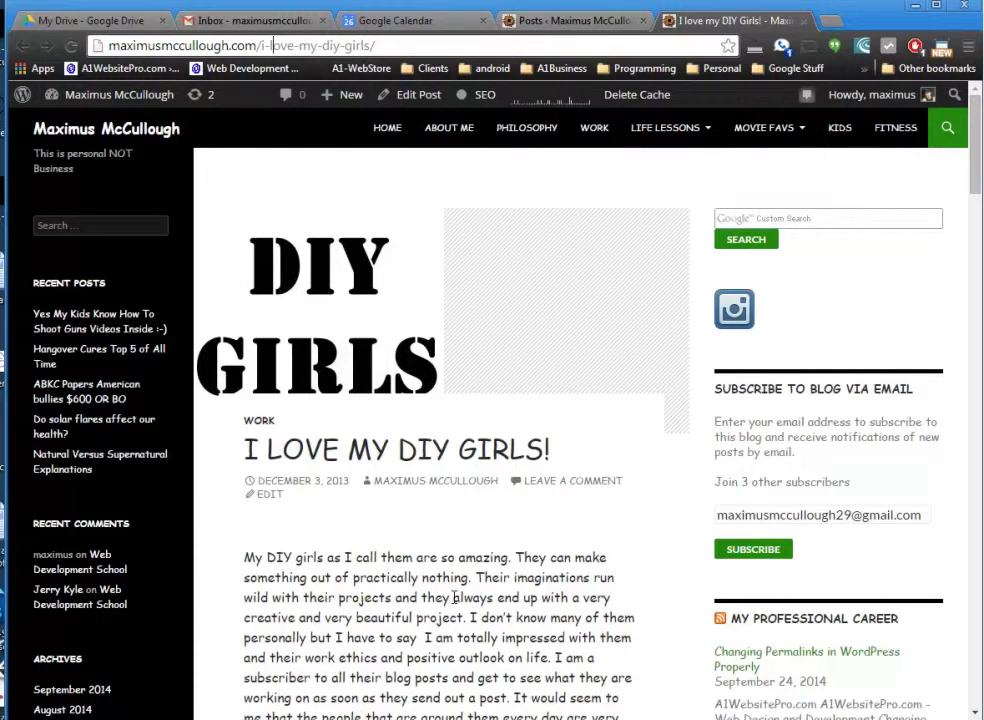
pyautogui.scroll(-2, 469, 596)
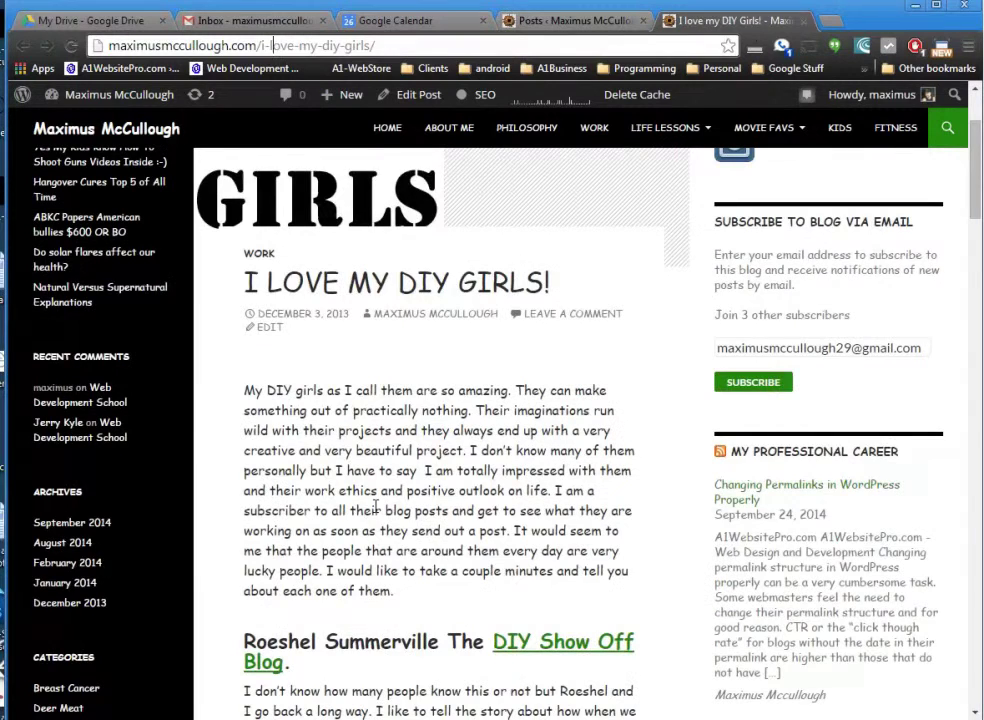
pyautogui.scroll(-3, 376, 508)
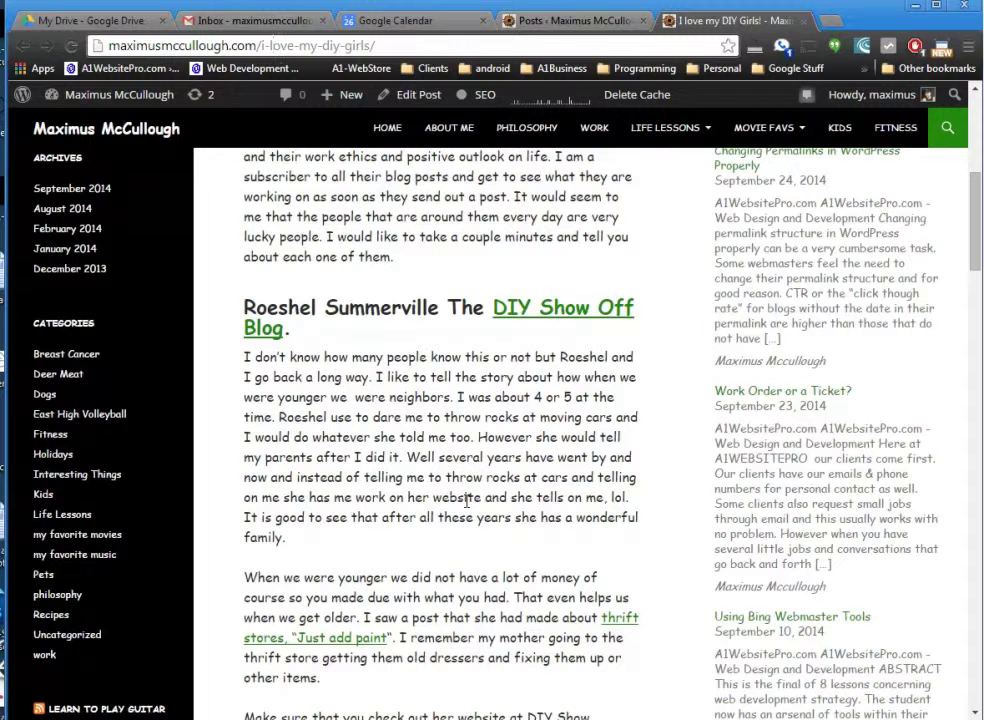
pyautogui.scroll(5, 365, 358)
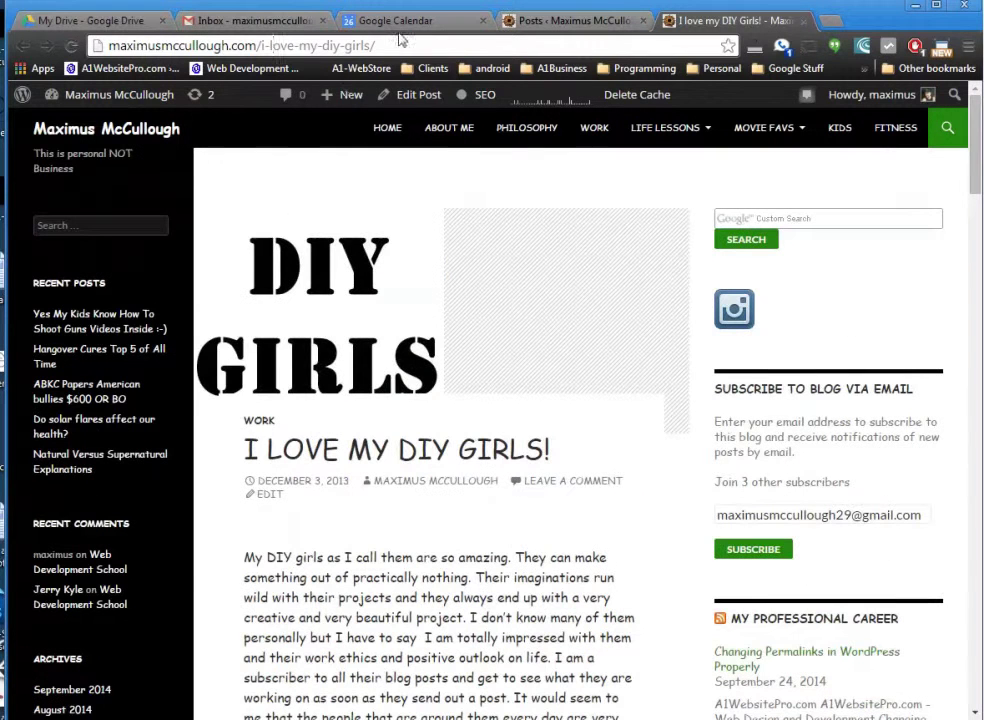
# Step: Start a new post on the WordPress site
pyautogui.moveTo(348, 99)
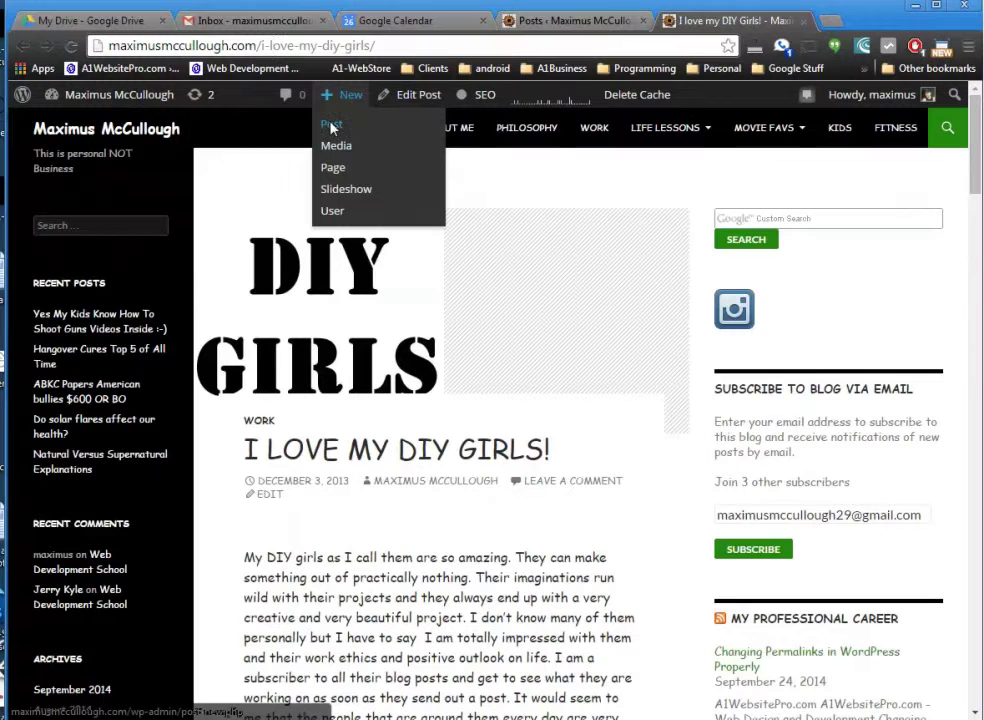
pyautogui.click(331, 125)
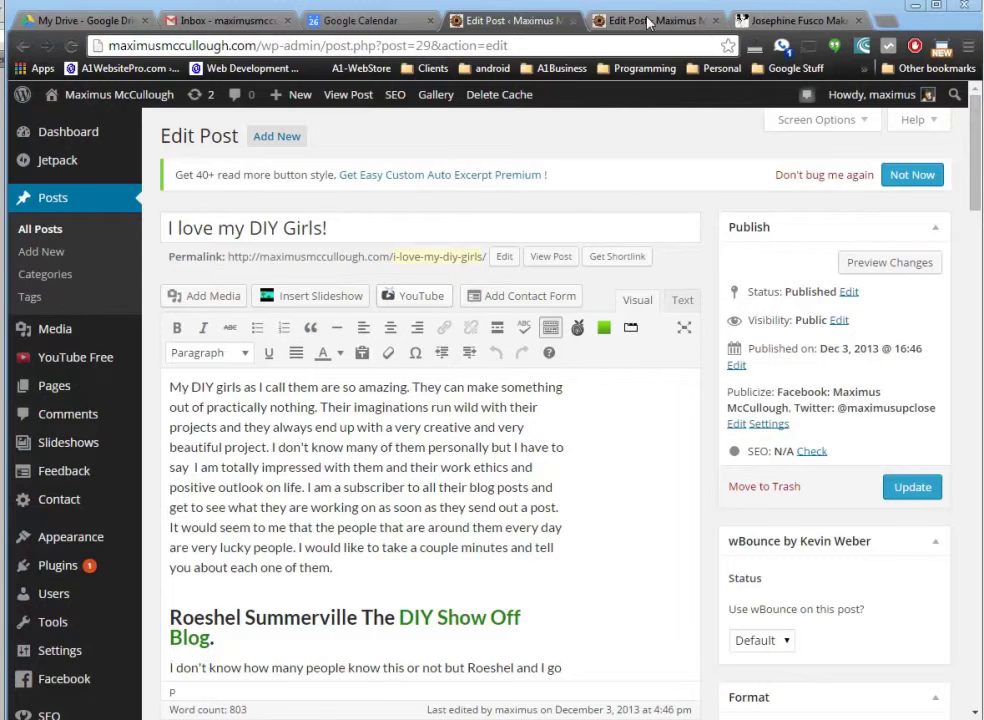
# Step: Compare the "WORLDS BEST DIY GIRLS PERIOD!" draft with the old "I love my DIY Girls!" post in their editors
pyautogui.click(650, 21)
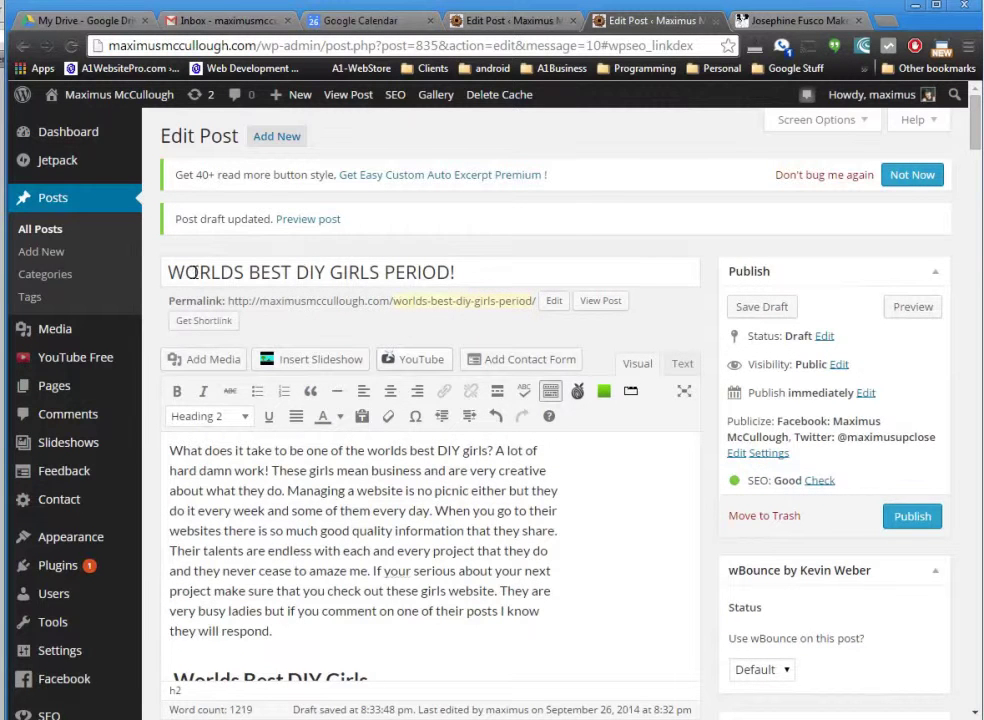
pyautogui.moveTo(169, 272); pyautogui.dragTo(478, 262)
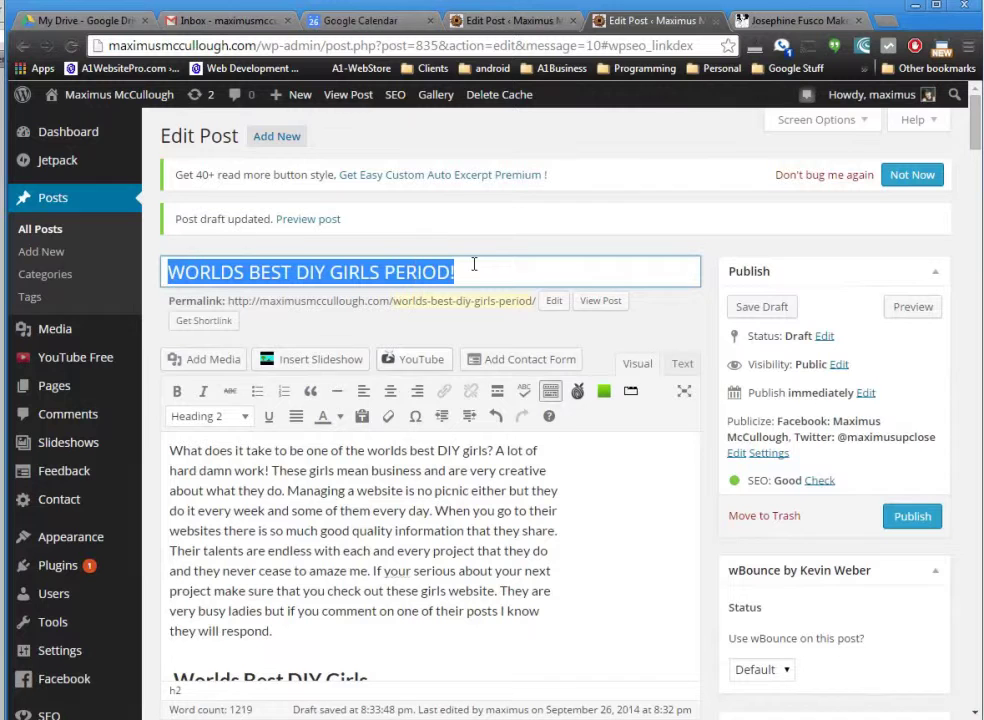
pyautogui.click(503, 22)
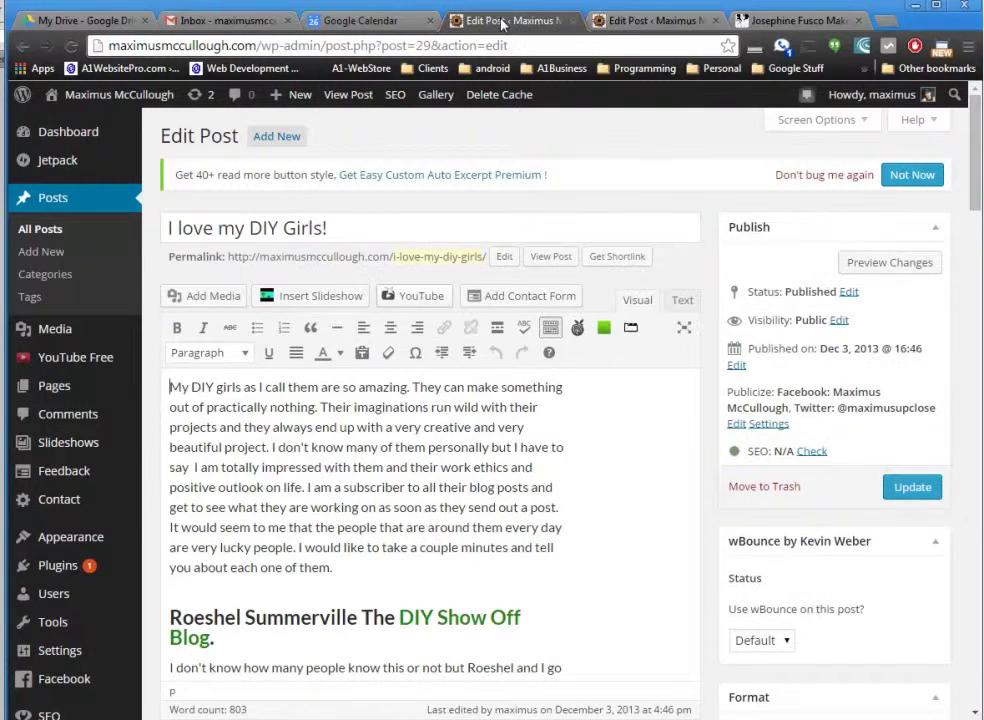
pyautogui.click(170, 386)
pyautogui.click(660, 27)
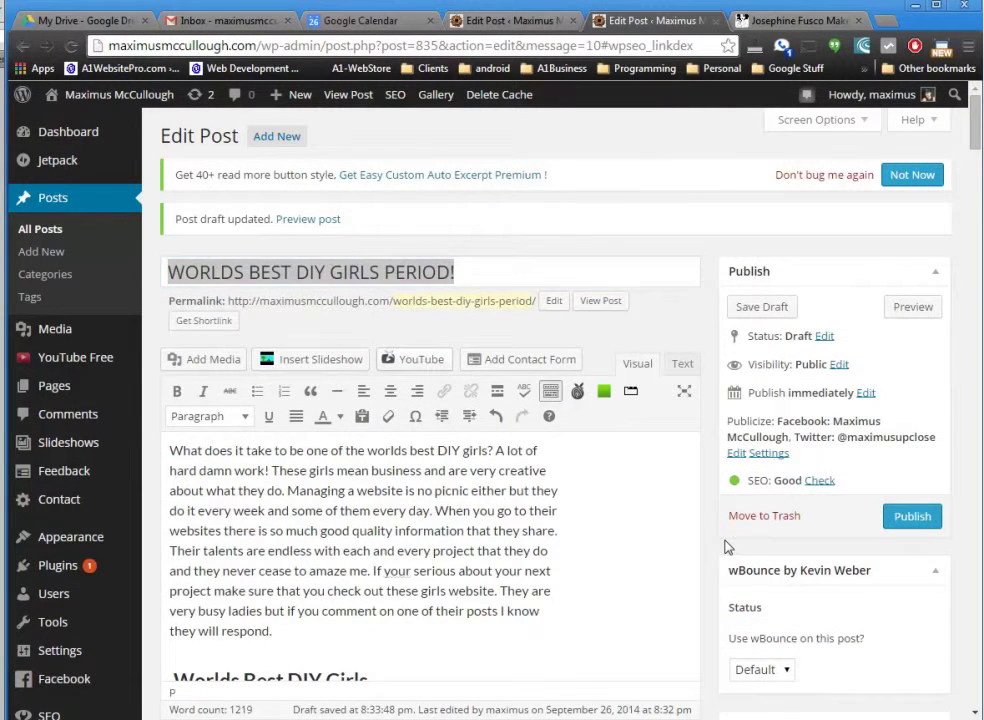
# Step: Check the draft's category, featured image and tags, and publish the "WORLDS BEST DIY GIRLS PERIOD!" post
pyautogui.scroll(-5, 709, 539)
pyautogui.scroll(-3, 709, 539)
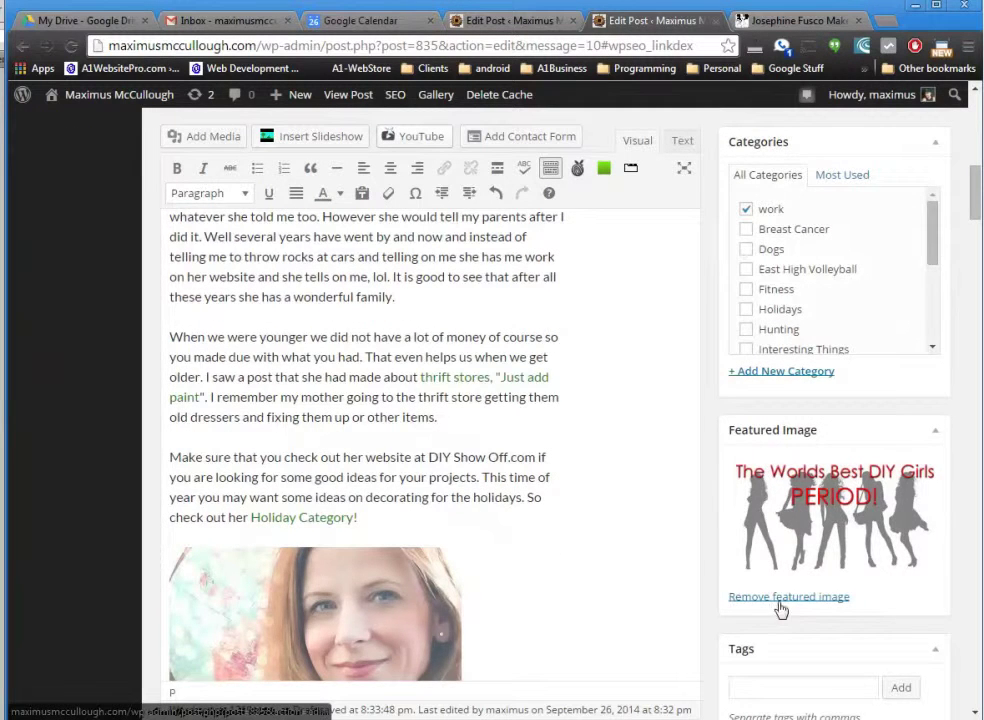
pyautogui.scroll(-2, 776, 600)
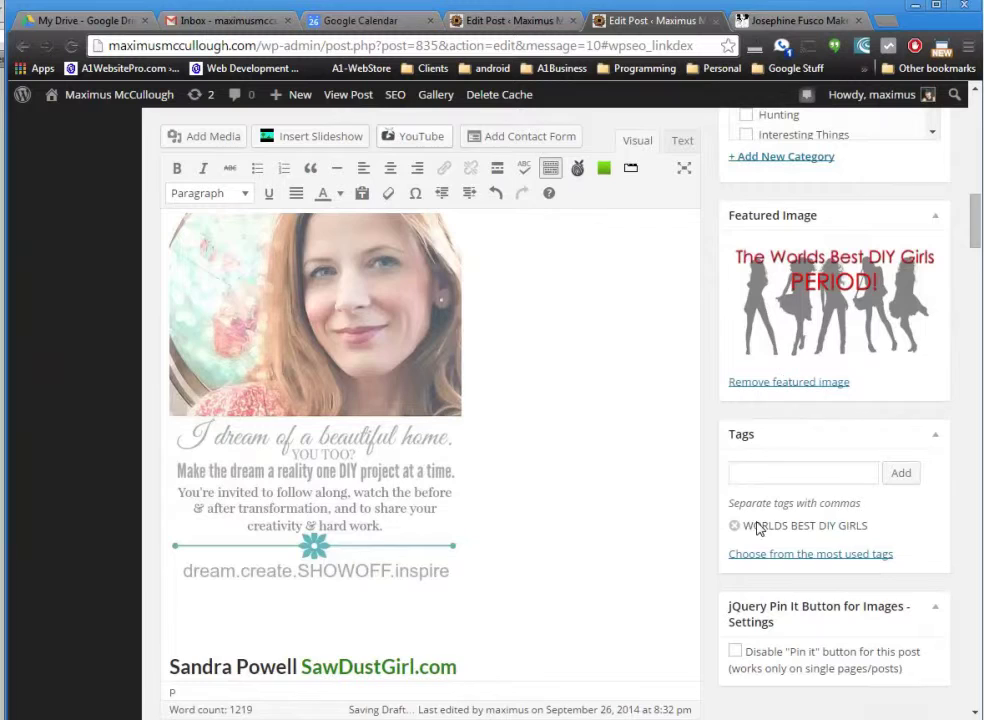
pyautogui.scroll(10, 781, 532)
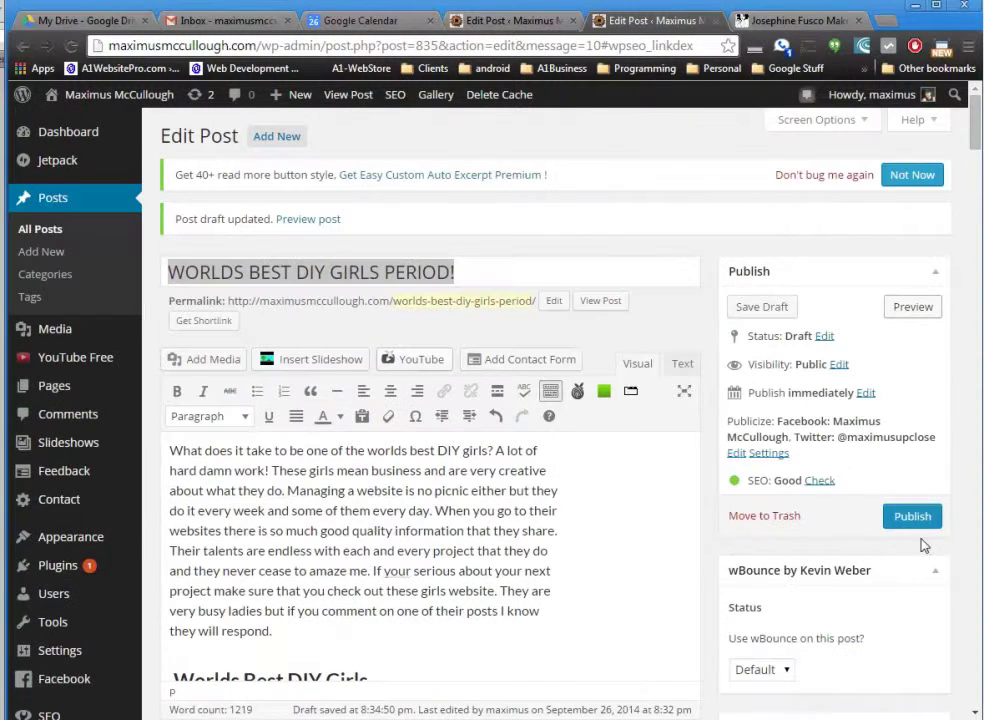
pyautogui.click(921, 517)
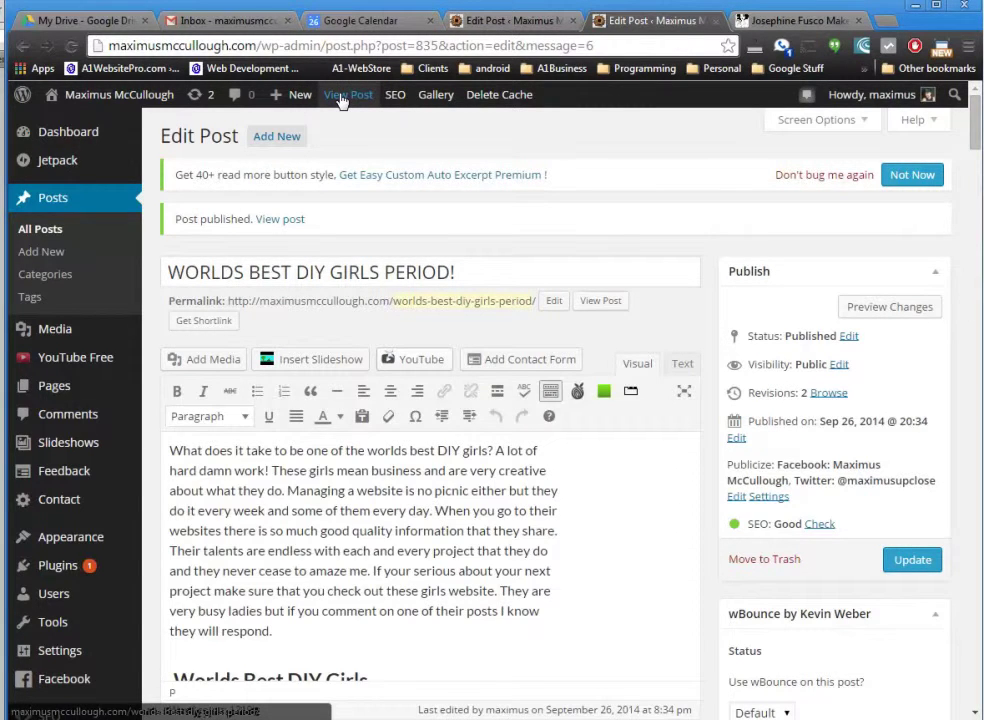
# Step: View the published "WORLDS BEST DIY GIRLS PERIOD!" post on the site and copy its full URL
pyautogui.click(341, 96)
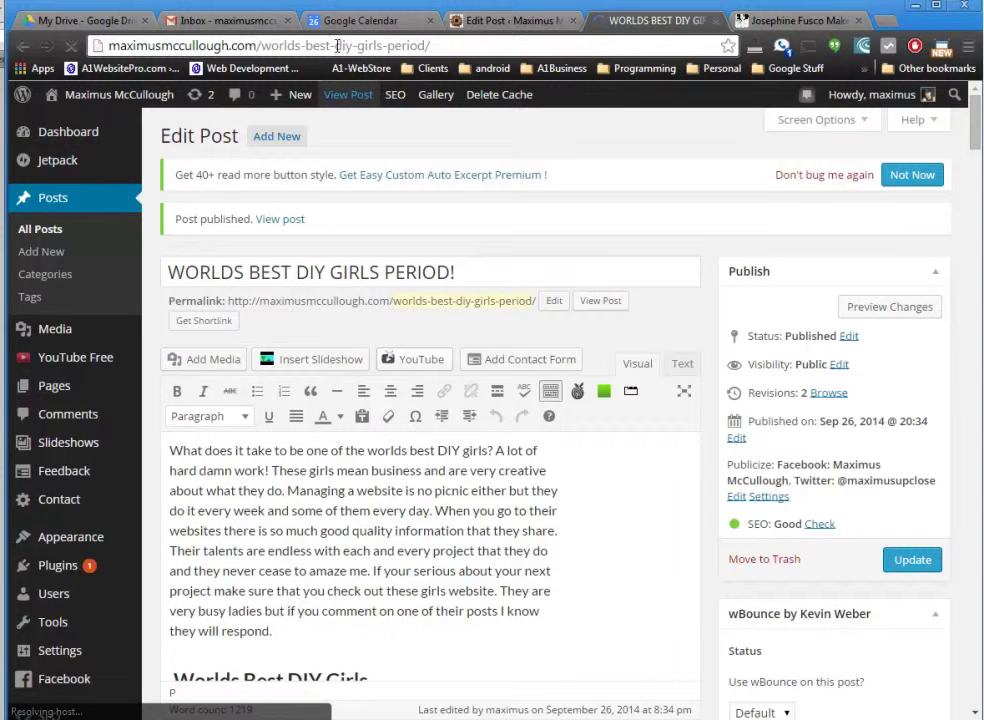
pyautogui.click(338, 45)
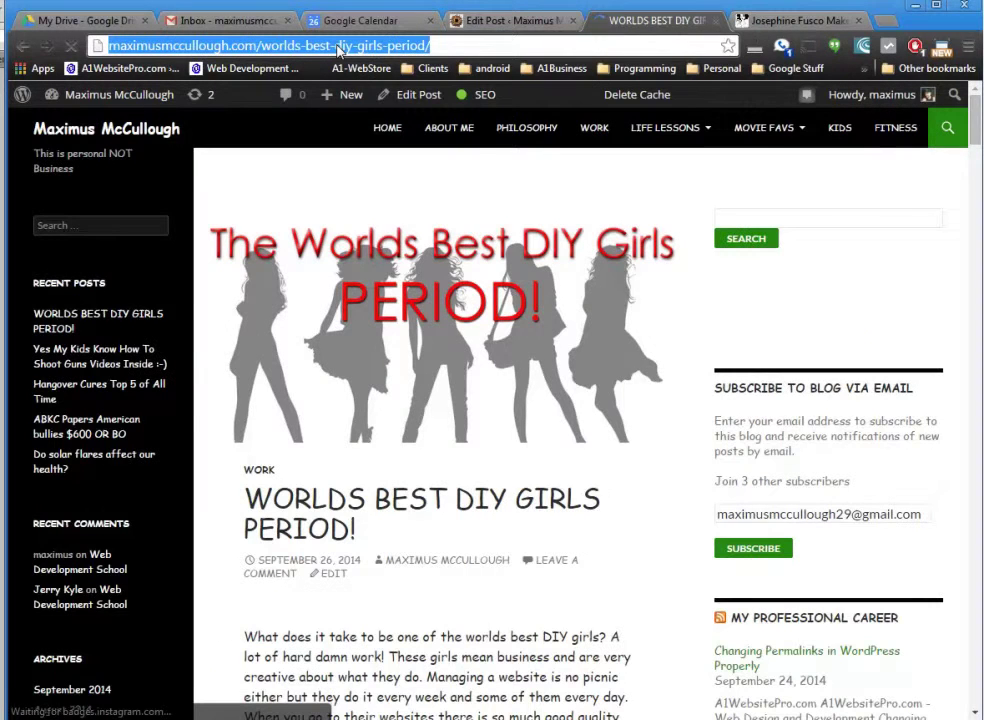
pyautogui.rightClick(338, 49)
pyautogui.click(393, 107)
# Step: Return to the old "I love my DIY Girls!" post's editor and open its advanced WordPress SEO by Yoast settings
pyautogui.click(511, 22)
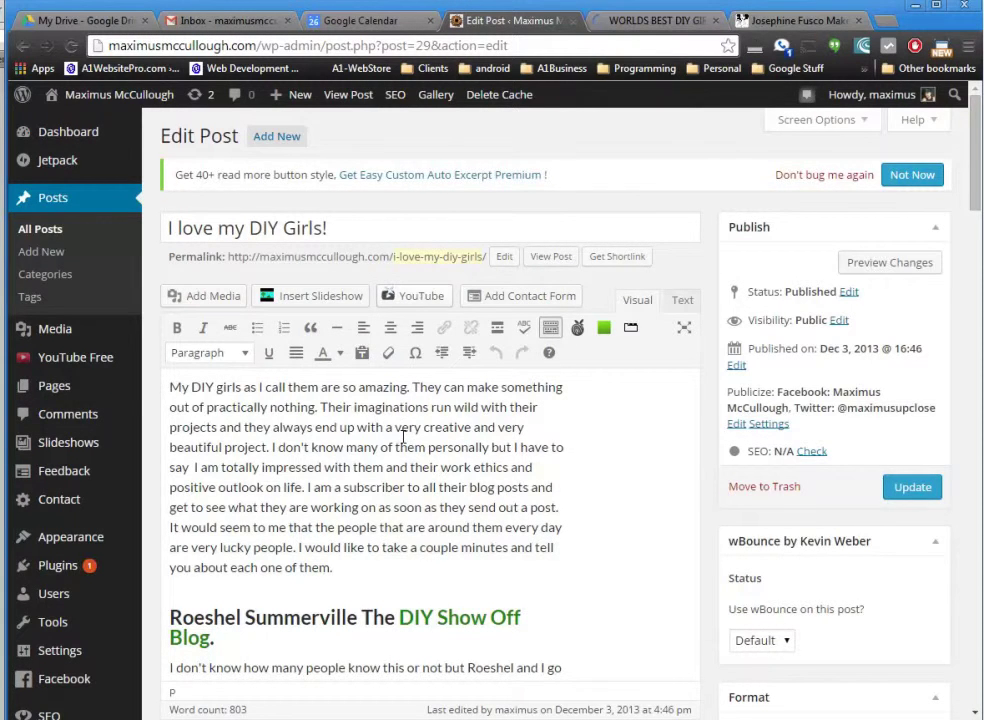
pyautogui.scroll(-2, 741, 492)
pyautogui.scroll(-10, 709, 491)
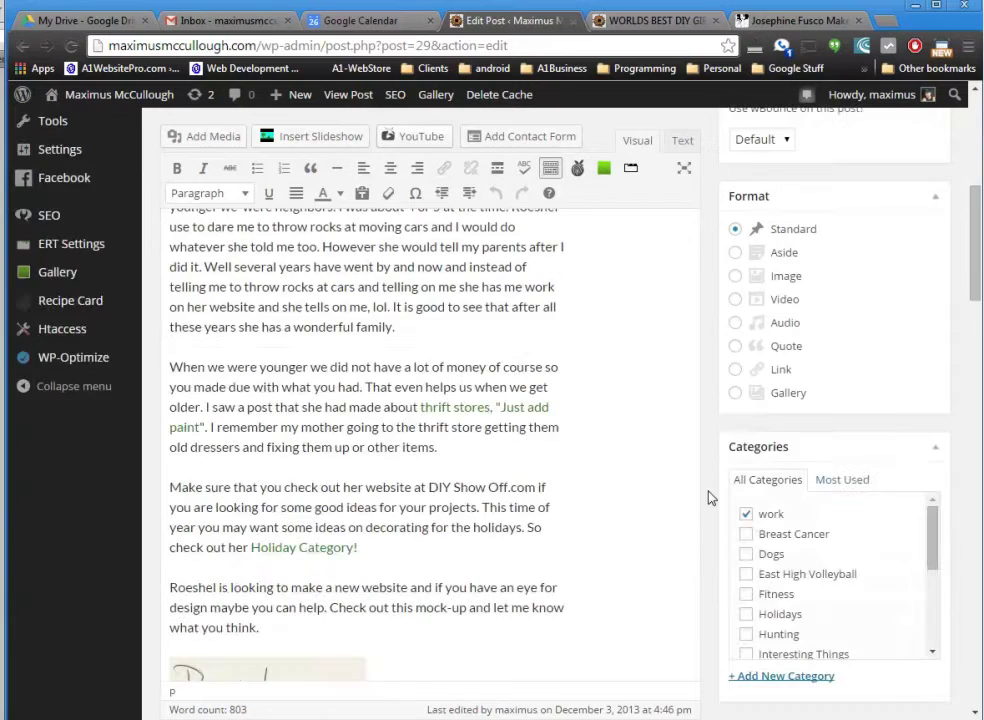
pyautogui.scroll(-3, 727, 508)
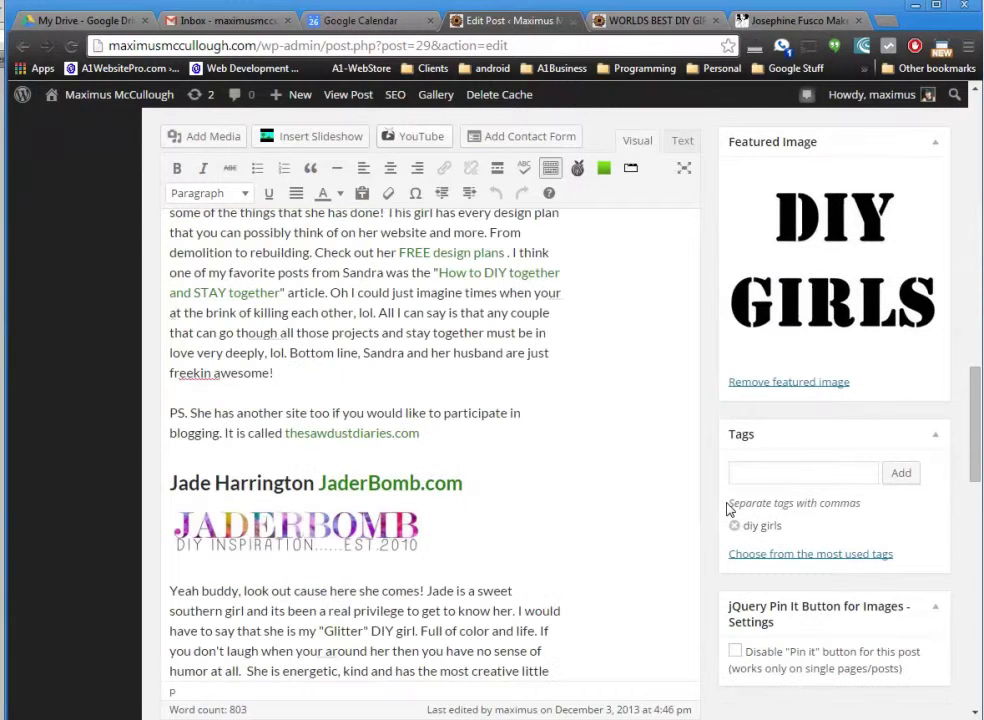
pyautogui.scroll(-3, 690, 472)
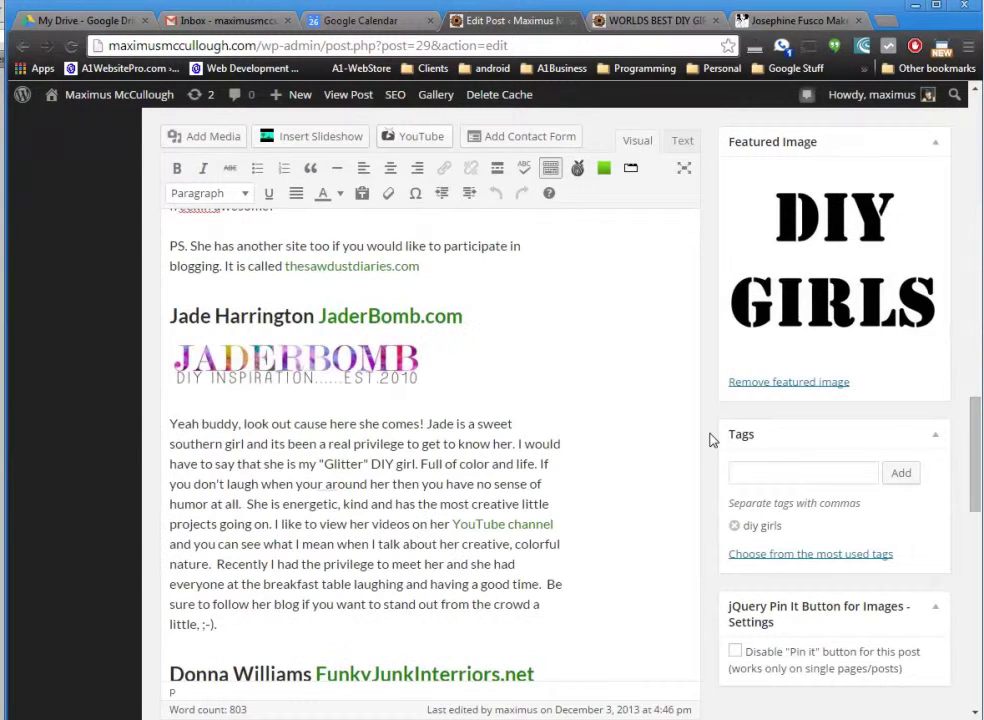
pyautogui.scroll(-5, 722, 432)
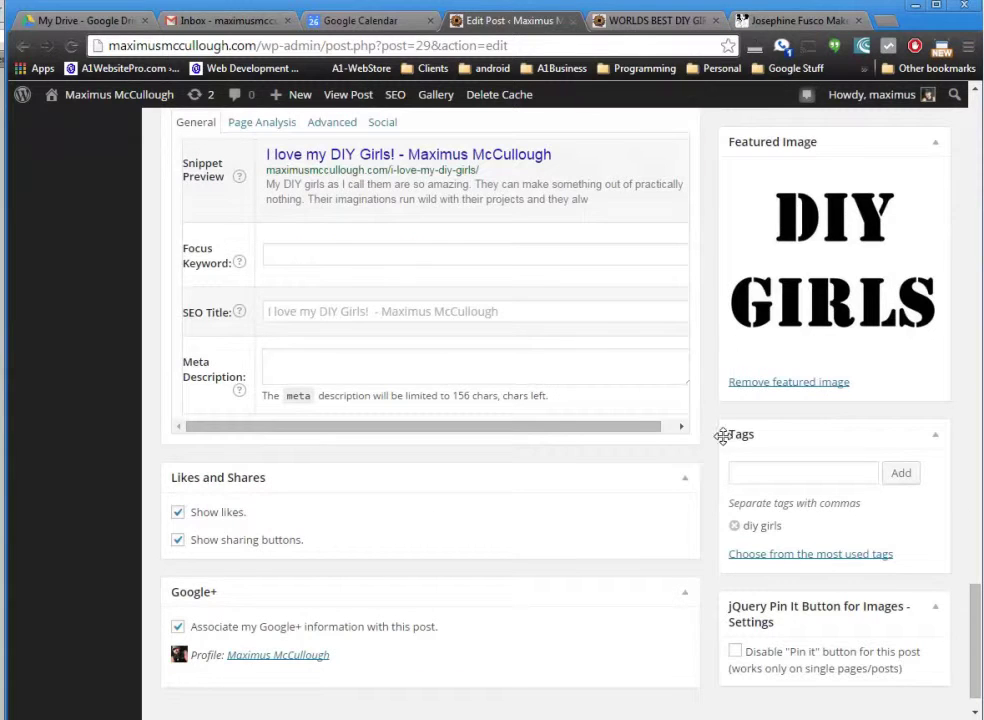
pyautogui.scroll(-1, 360, 350)
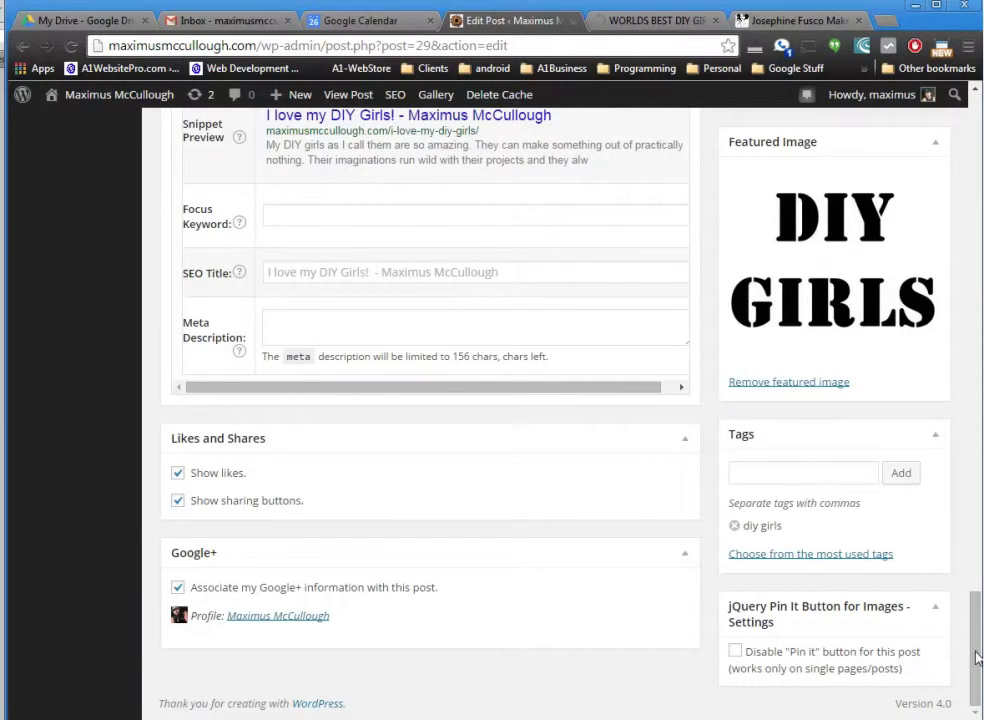
pyautogui.moveTo(979, 680); pyautogui.dragTo(979, 655)
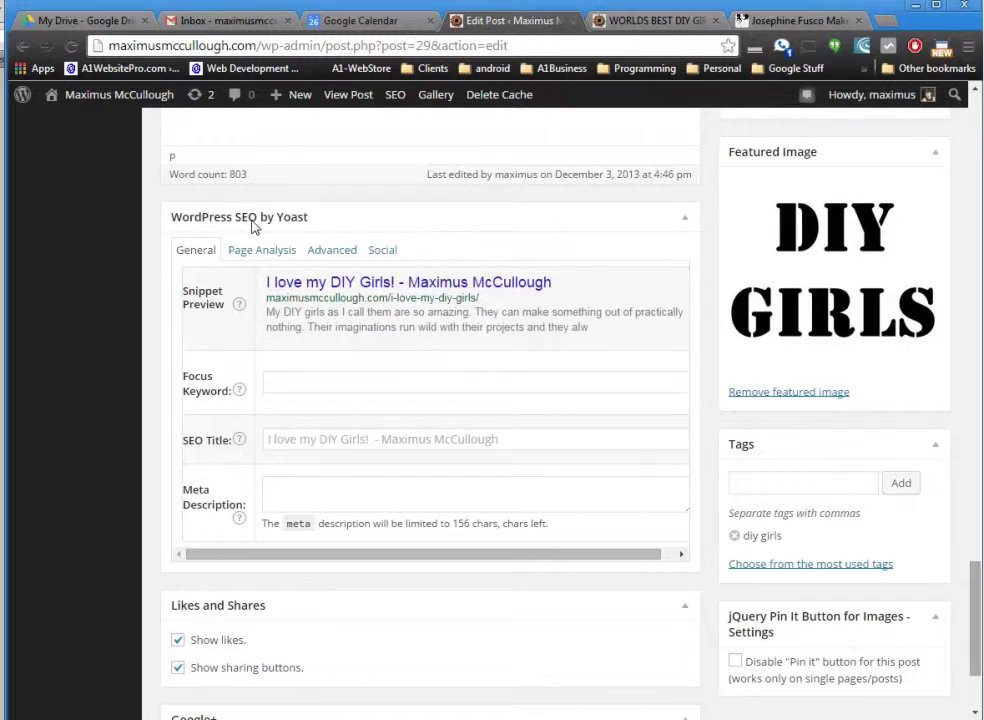
pyautogui.click(331, 253)
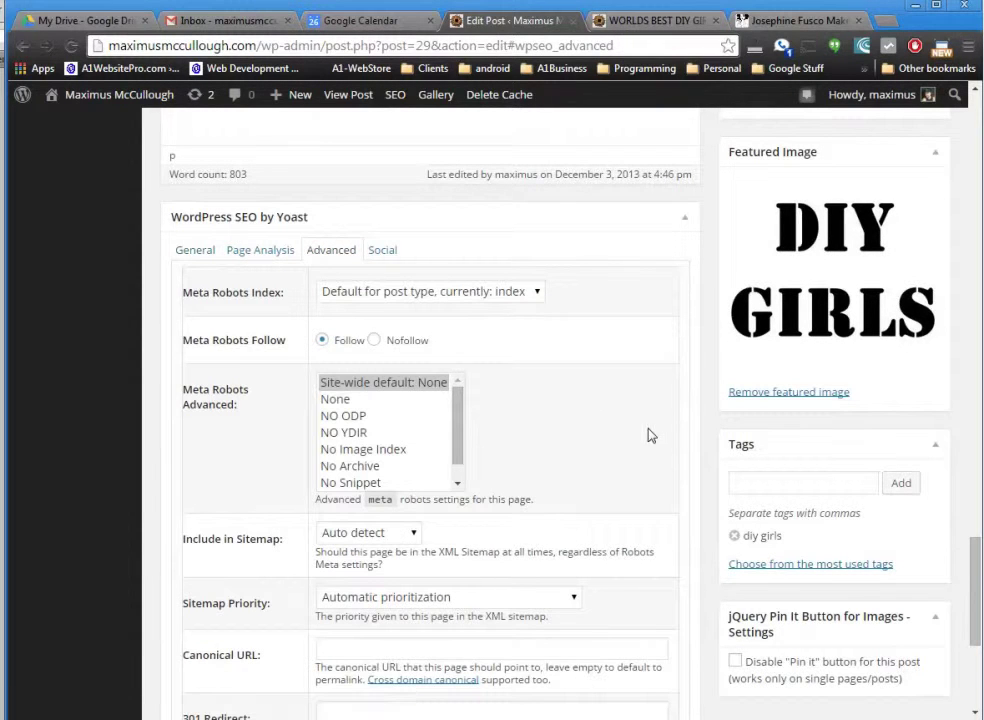
# Step: Set the old post's 301 Redirect to the copied URL of the "WORLDS BEST DIY GIRLS PERIOD!" post and update the post
pyautogui.scroll(-2, 485, 597)
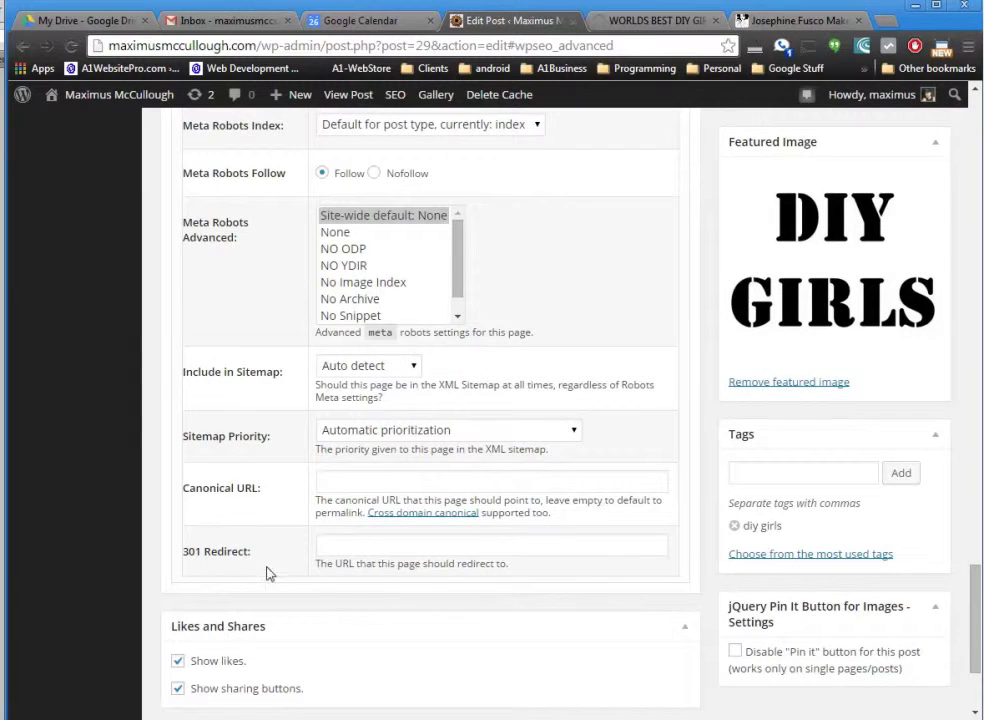
pyautogui.click(343, 545)
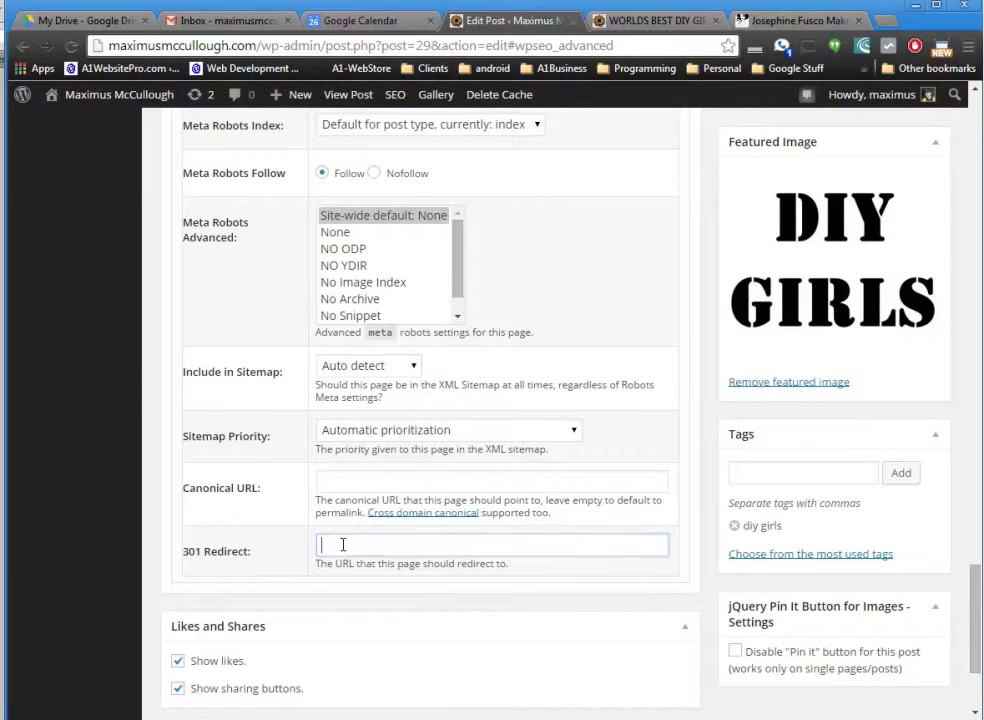
pyautogui.hotkey('ctrl', 'v')
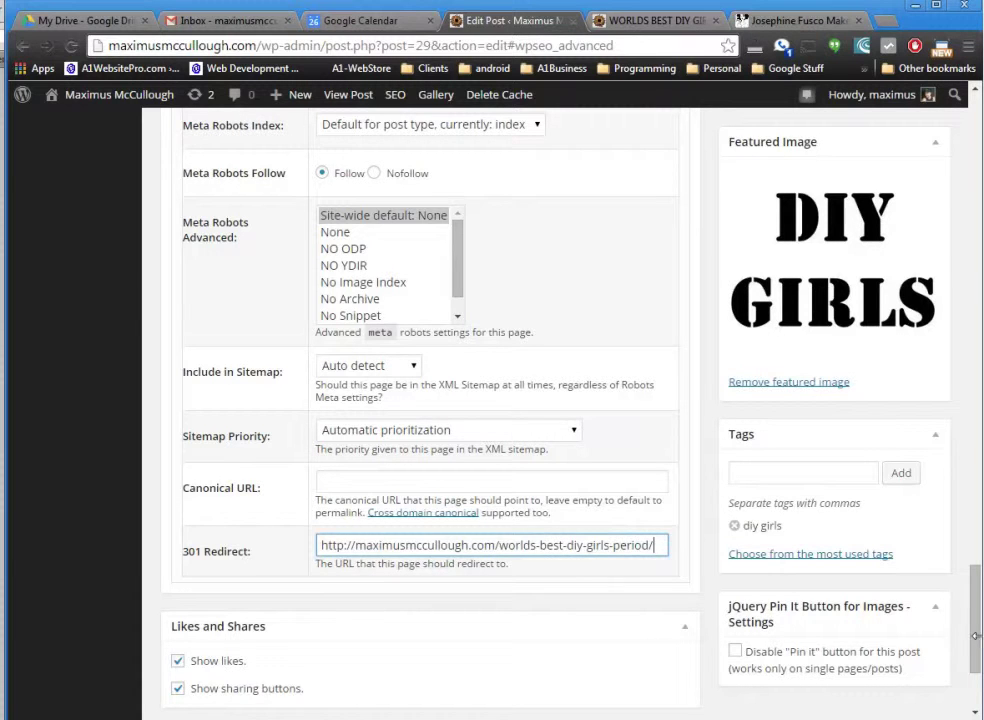
pyautogui.scroll(3, 752, 490)
pyautogui.moveTo(978, 605); pyautogui.dragTo(978, 362)
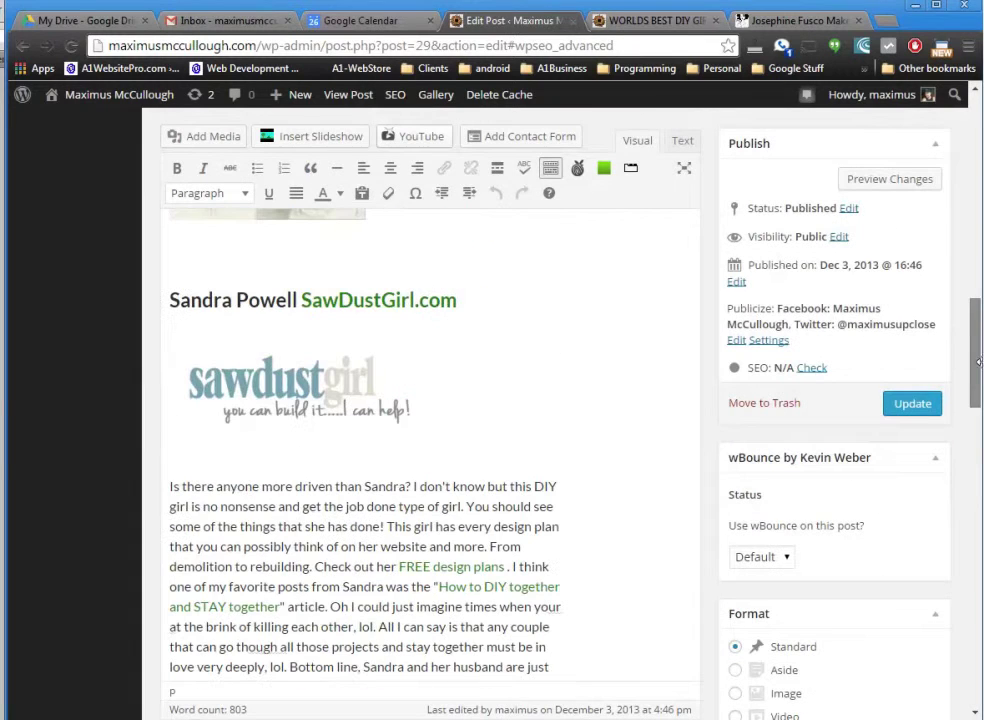
pyautogui.click(928, 405)
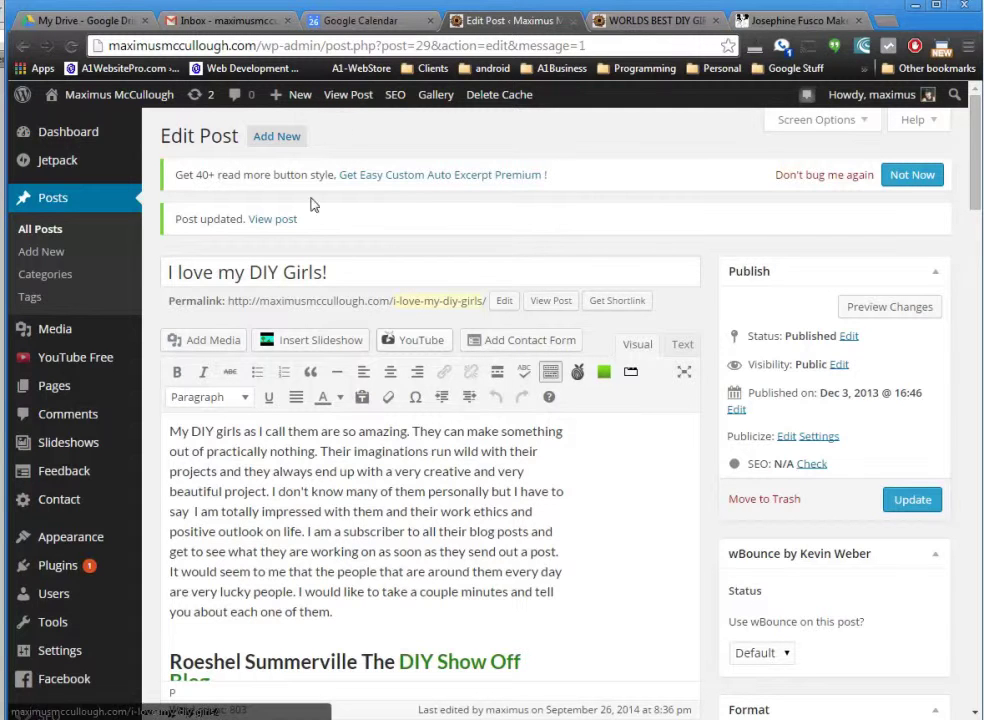
# Step: Check the old post's permalink and view the post on the site to test its redirect
pyautogui.tripleClick(277, 300)
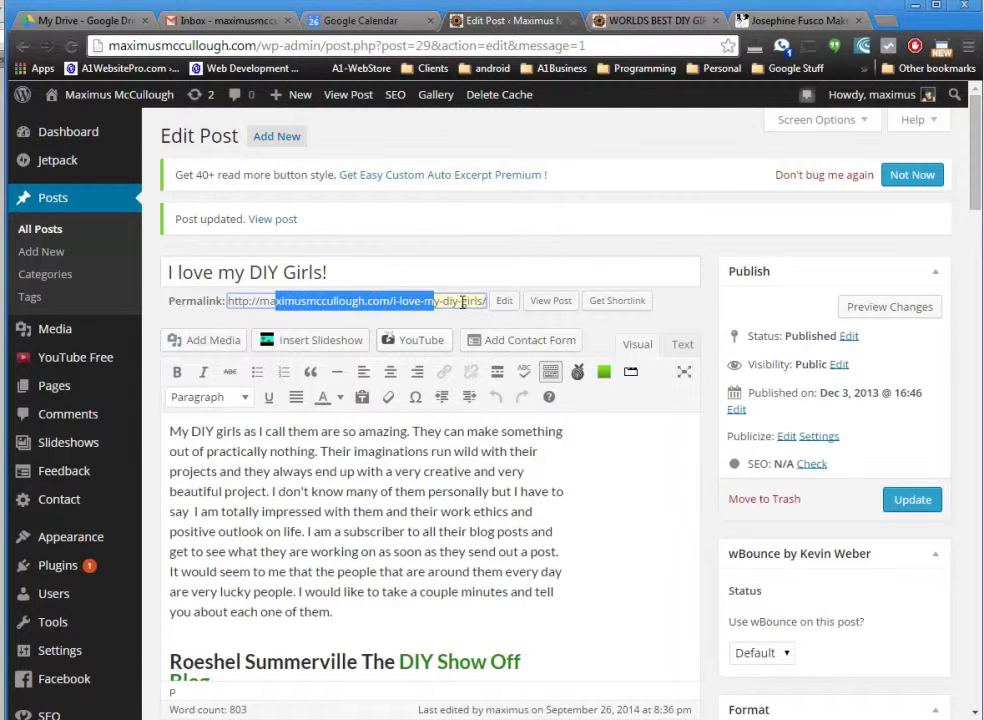
pyautogui.click(513, 218)
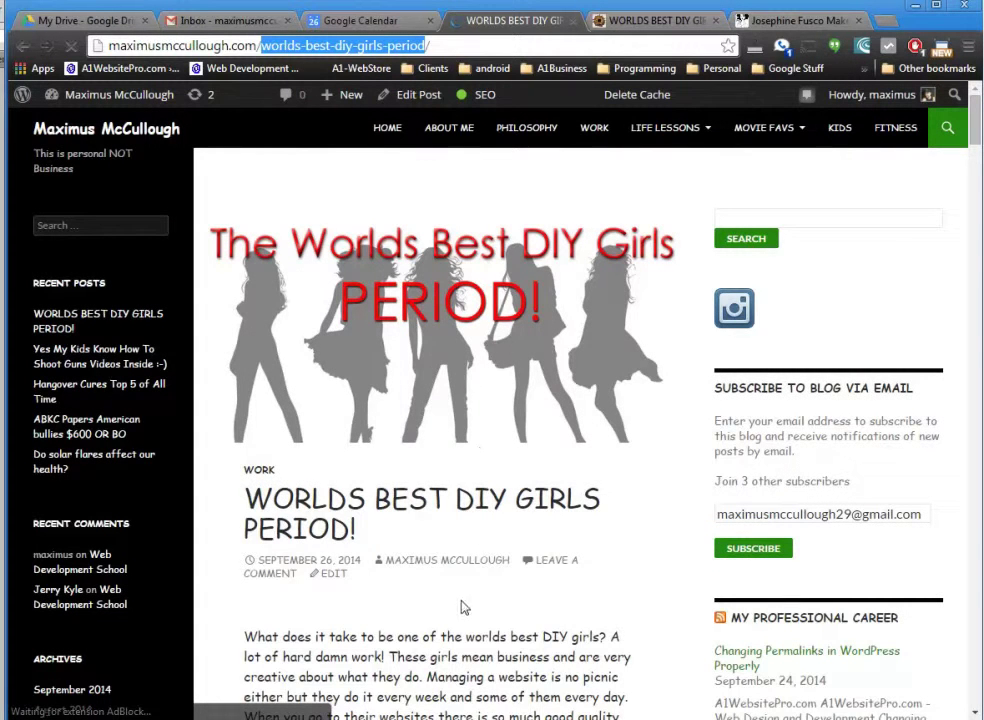
pyautogui.click(463, 642)
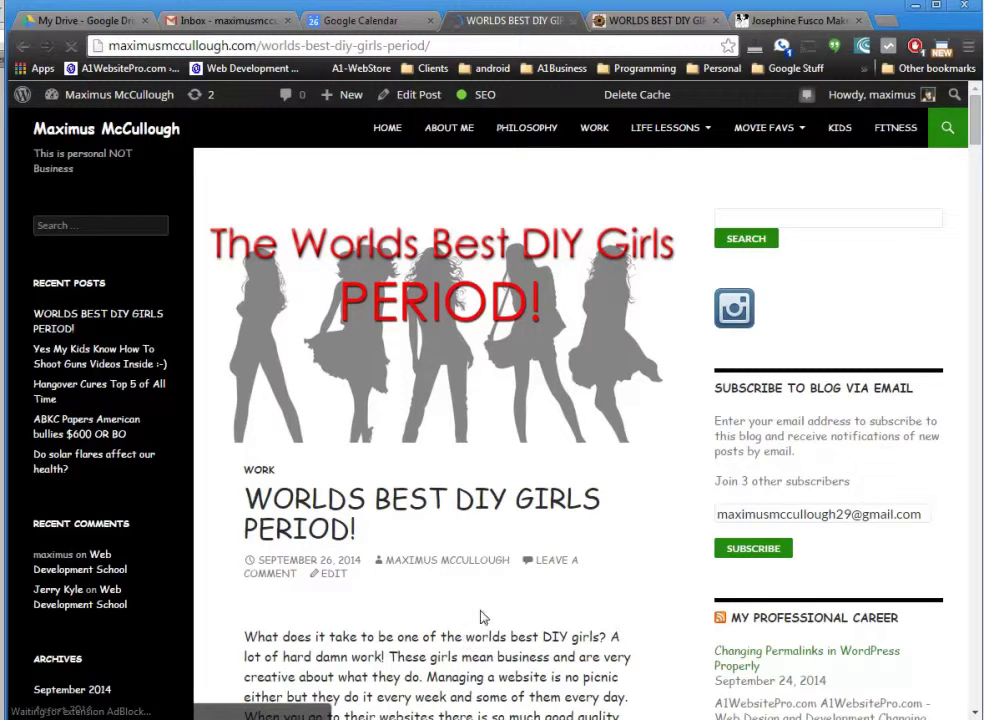